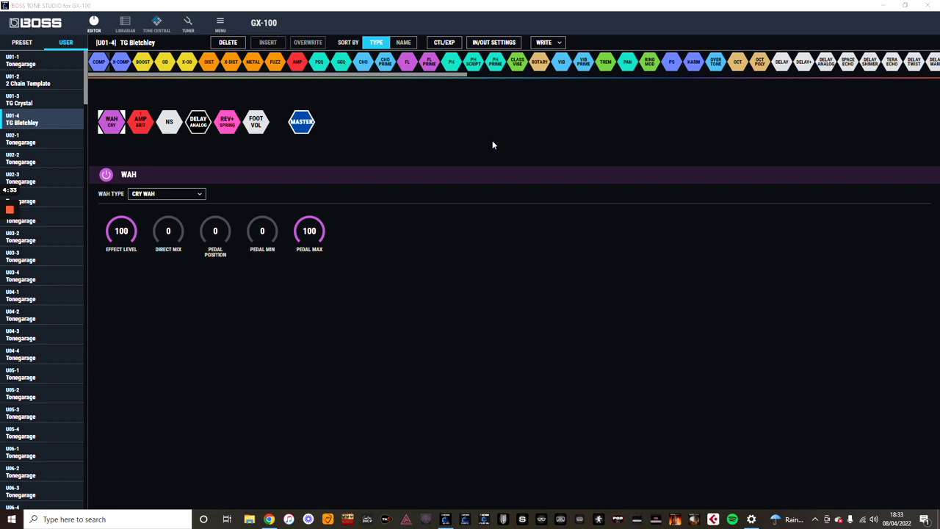
# - Keep CRY WAH as the wah type and set the EXP1 pedal to WAH, not FOOT VOL
pyautogui.click(198, 194)
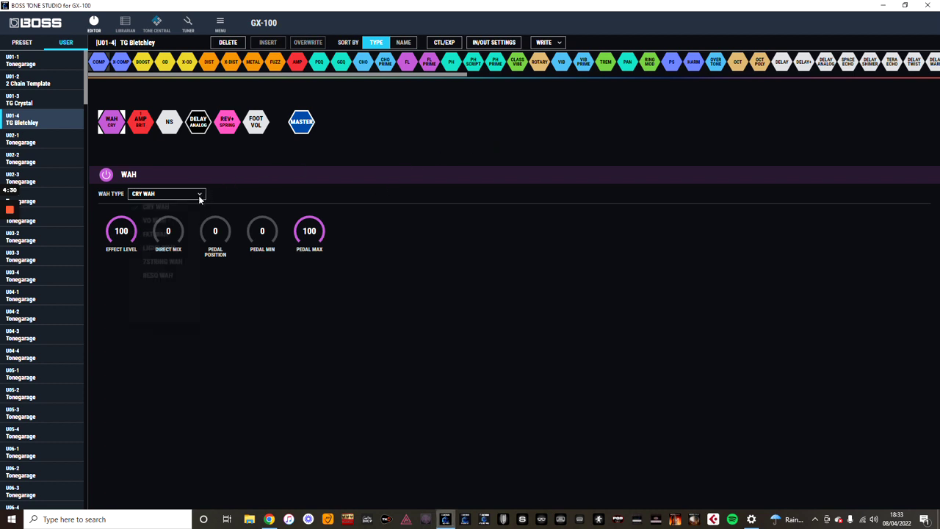
pyautogui.click(377, 153)
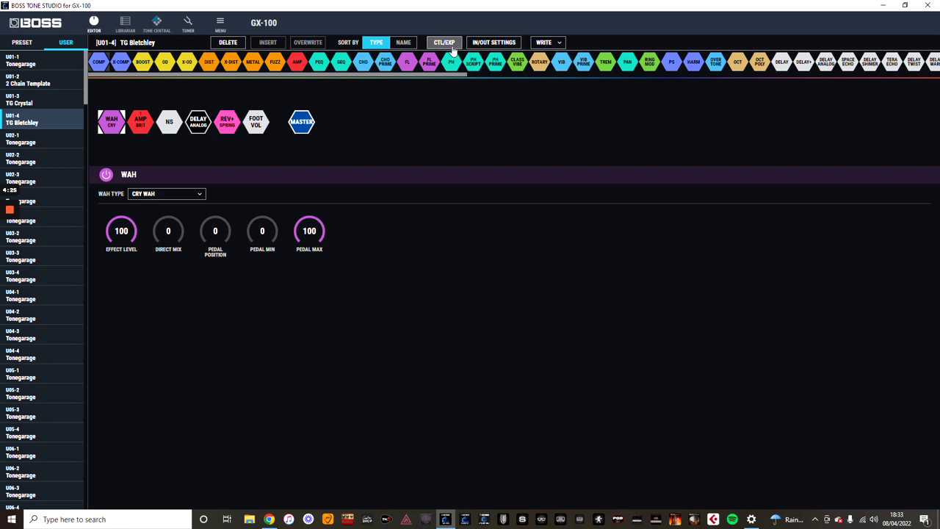
pyautogui.click(444, 44)
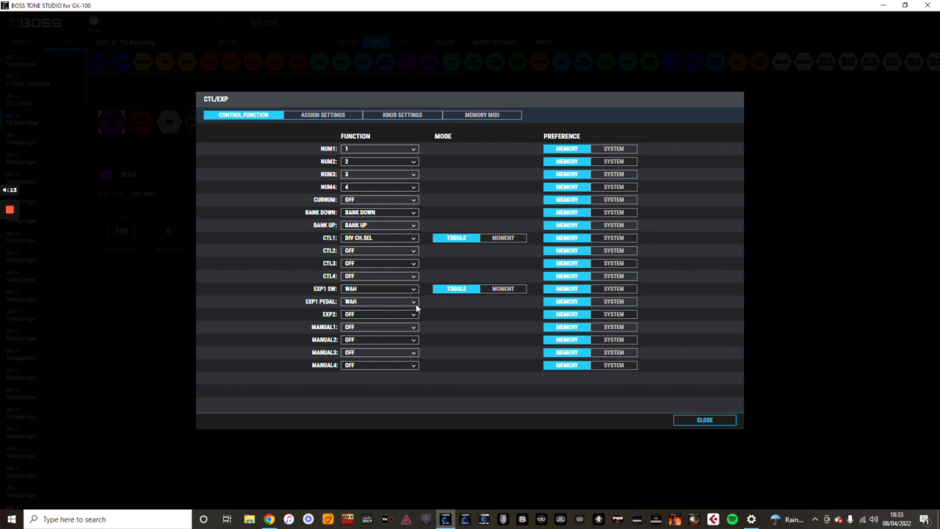
pyautogui.click(414, 304)
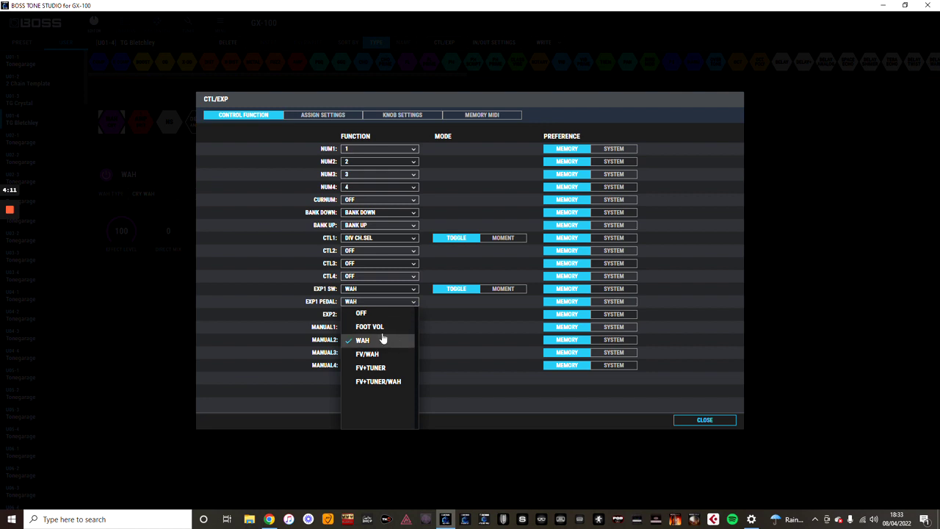
pyautogui.click(380, 329)
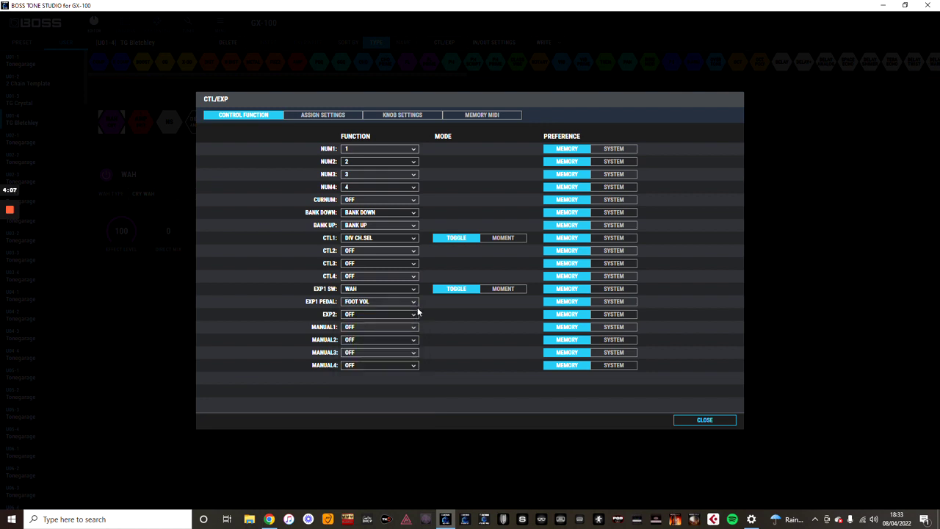
pyautogui.click(414, 303)
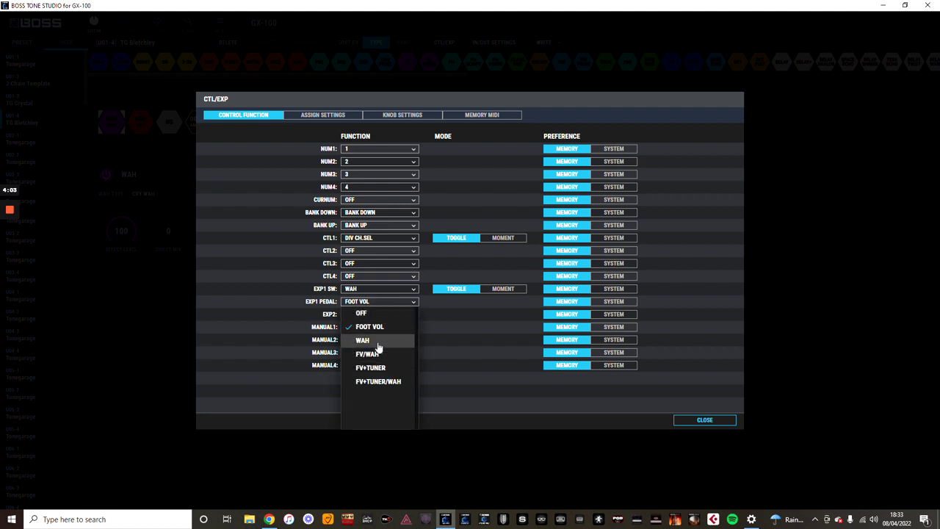
pyautogui.click(363, 340)
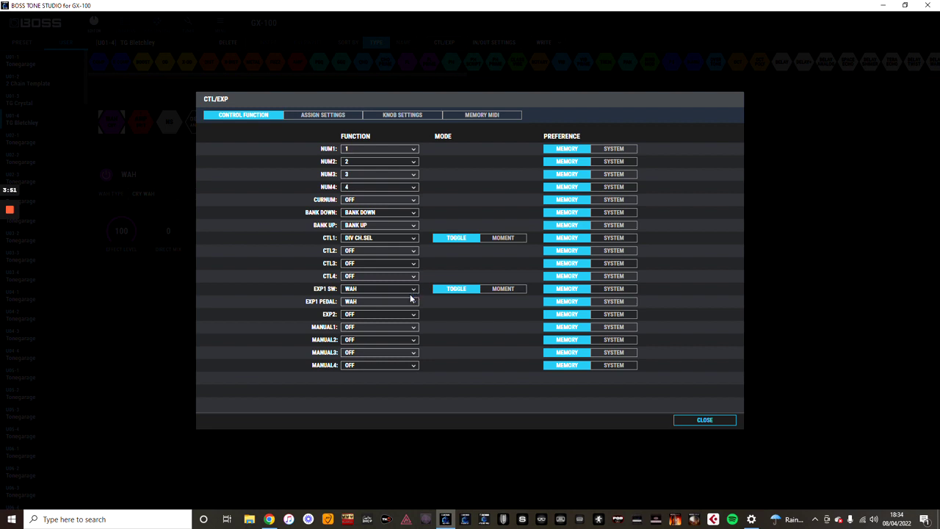
pyautogui.click(414, 291)
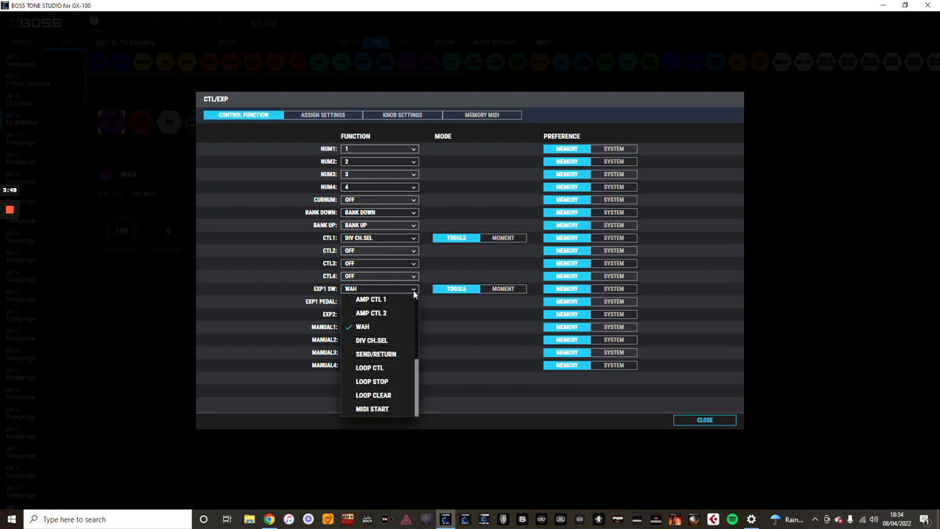
pyautogui.click(414, 292)
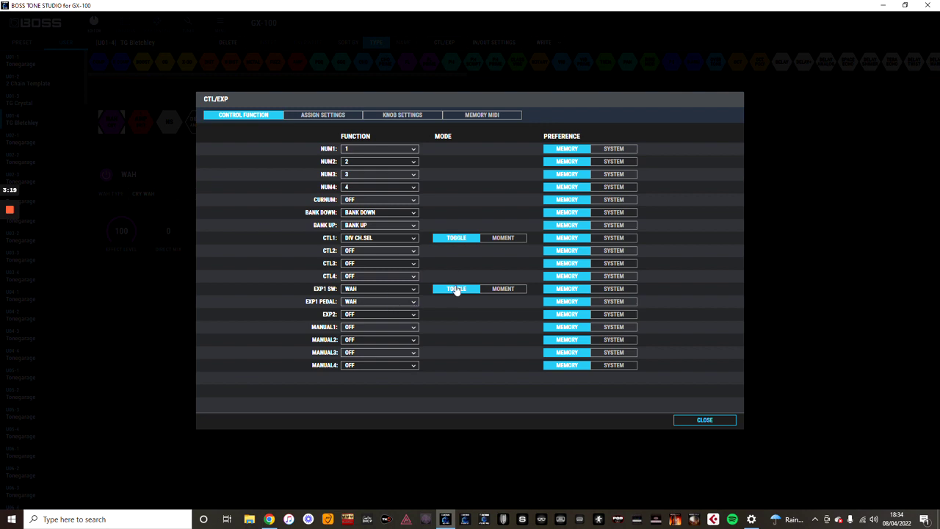
pyautogui.click(413, 289)
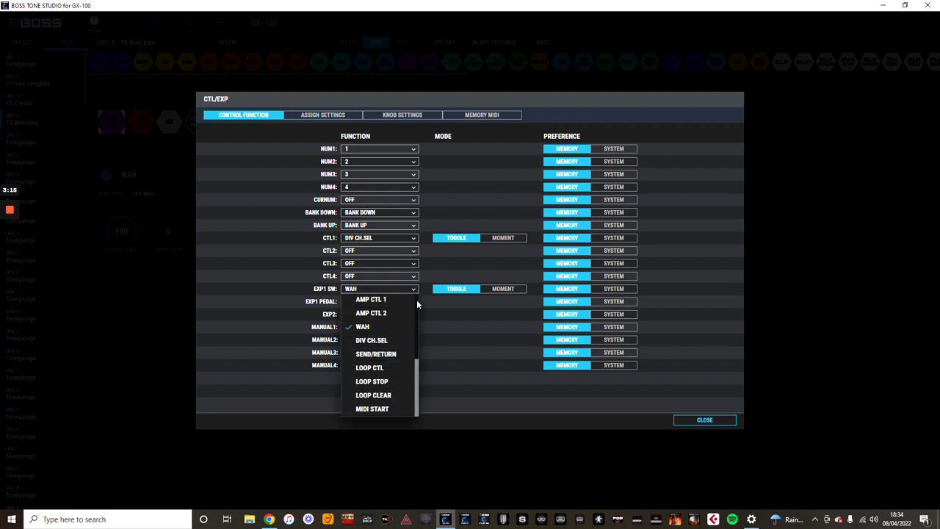
pyautogui.scroll(3, 417, 303)
pyautogui.scroll(1, 418, 308)
pyautogui.scroll(-2, 415, 338)
pyautogui.scroll(-1, 412, 360)
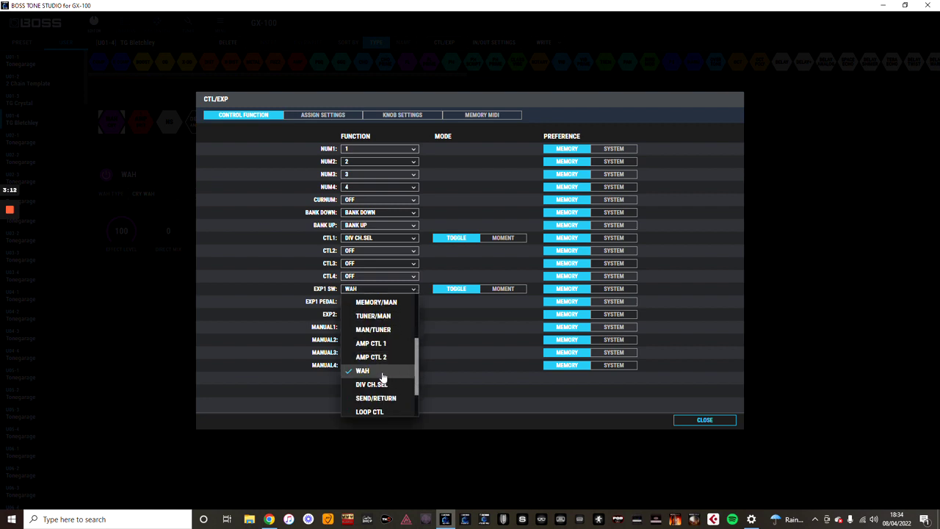
pyautogui.click(383, 371)
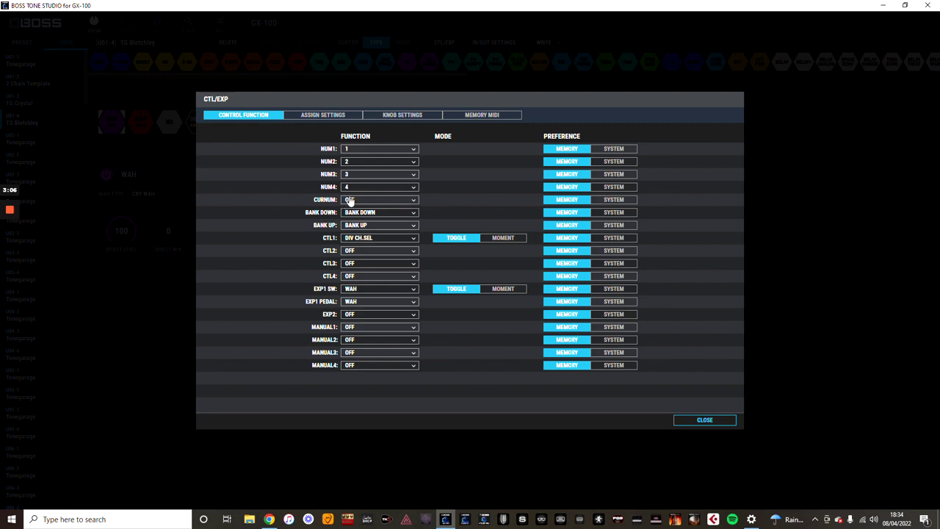
# - Confirm assignment 2 targets the WAH category for CTL 1 on/off toggling
pyautogui.click(334, 120)
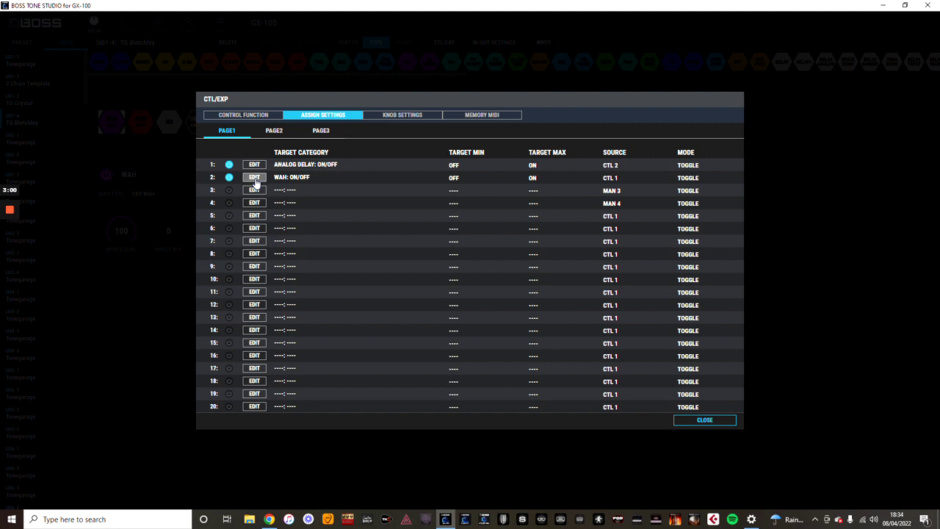
pyautogui.click(254, 177)
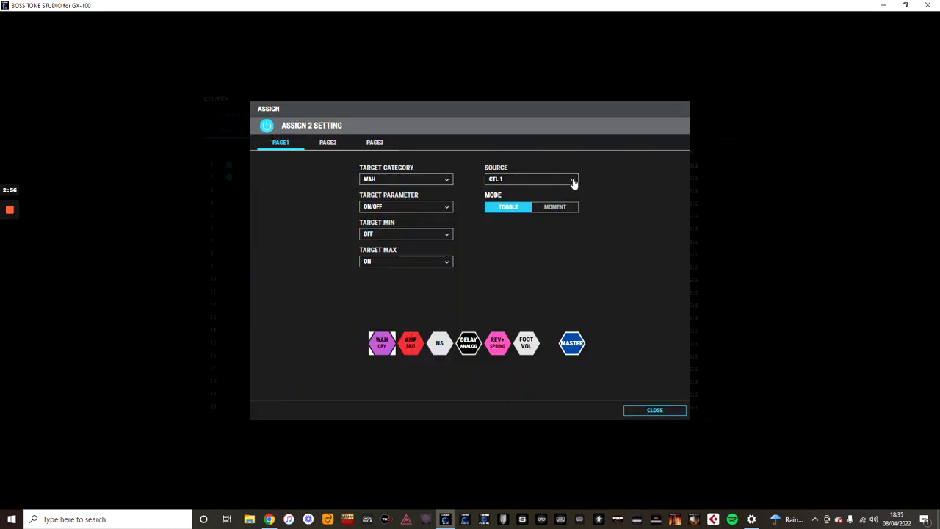
pyautogui.click(447, 182)
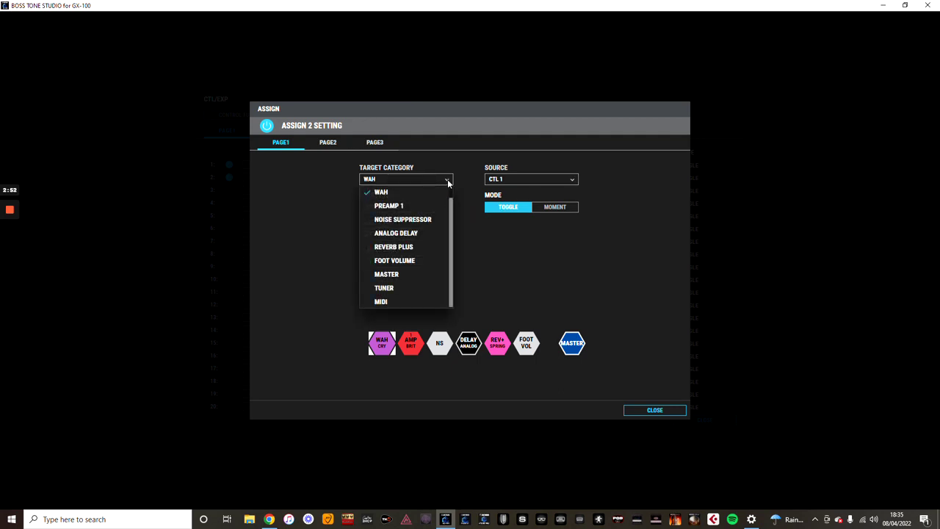
pyautogui.click(447, 182)
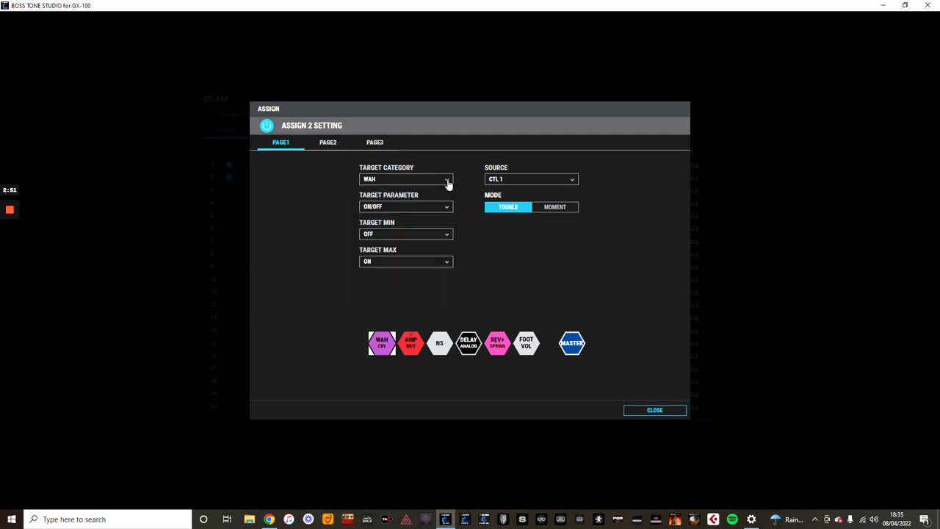
pyautogui.click(647, 413)
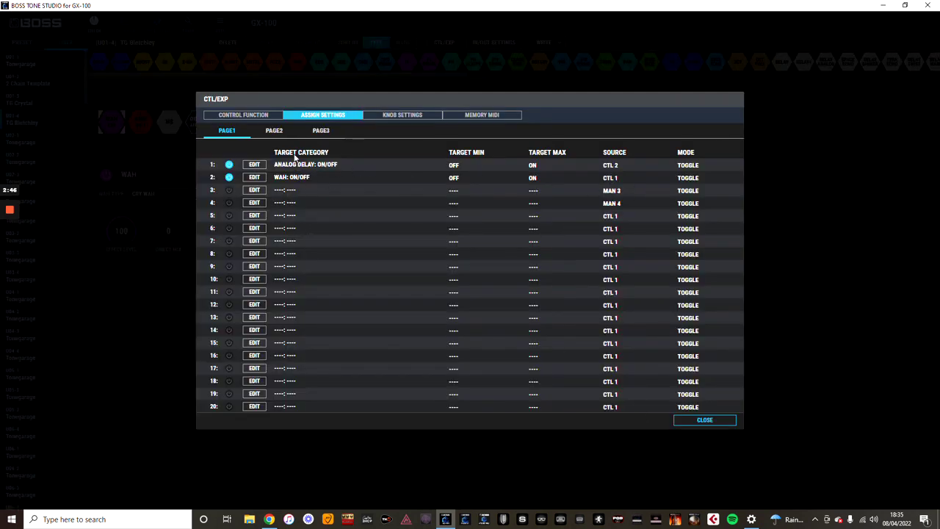
# - Review the CONTROL FUNCTION settings, then close the CTL/EXP window back to the CRY WAH block
pyautogui.click(267, 118)
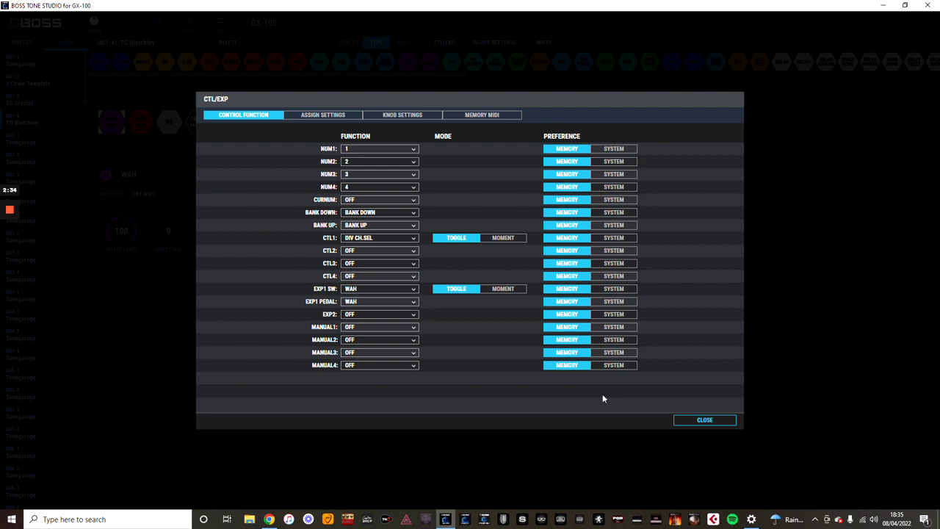
pyautogui.click(692, 422)
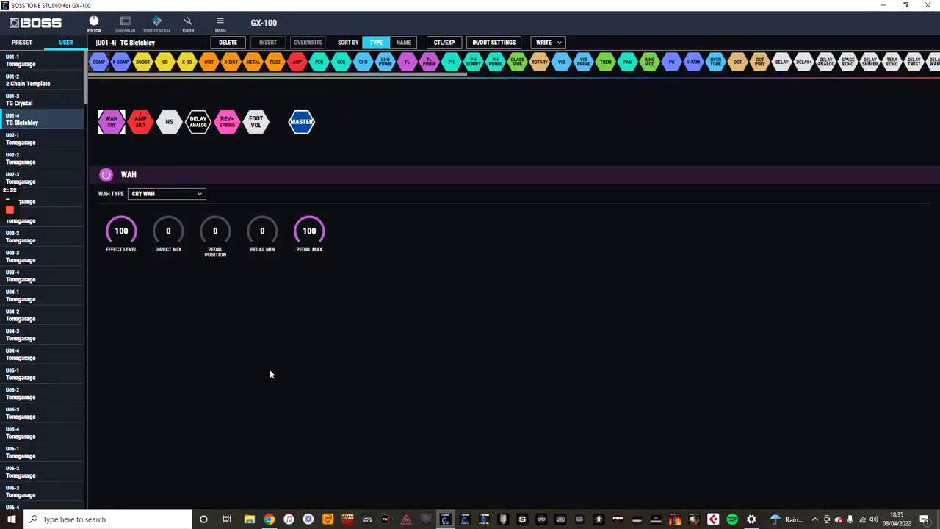